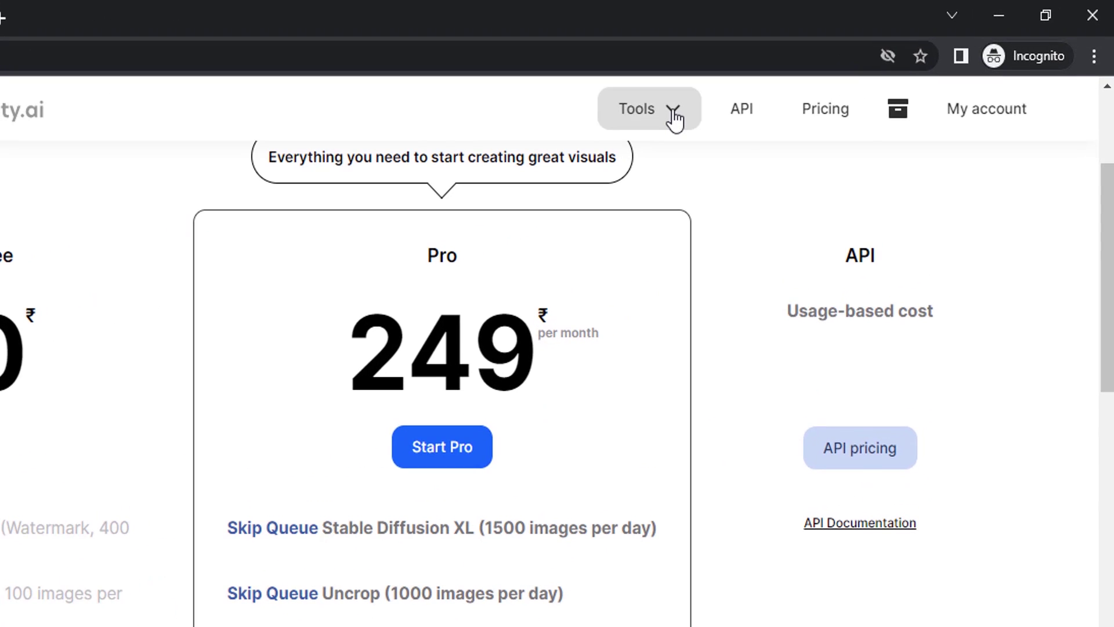
Step: Launch the Stable Diffusion XL image generator from the Clipdrop tools list
left_click(676, 116)
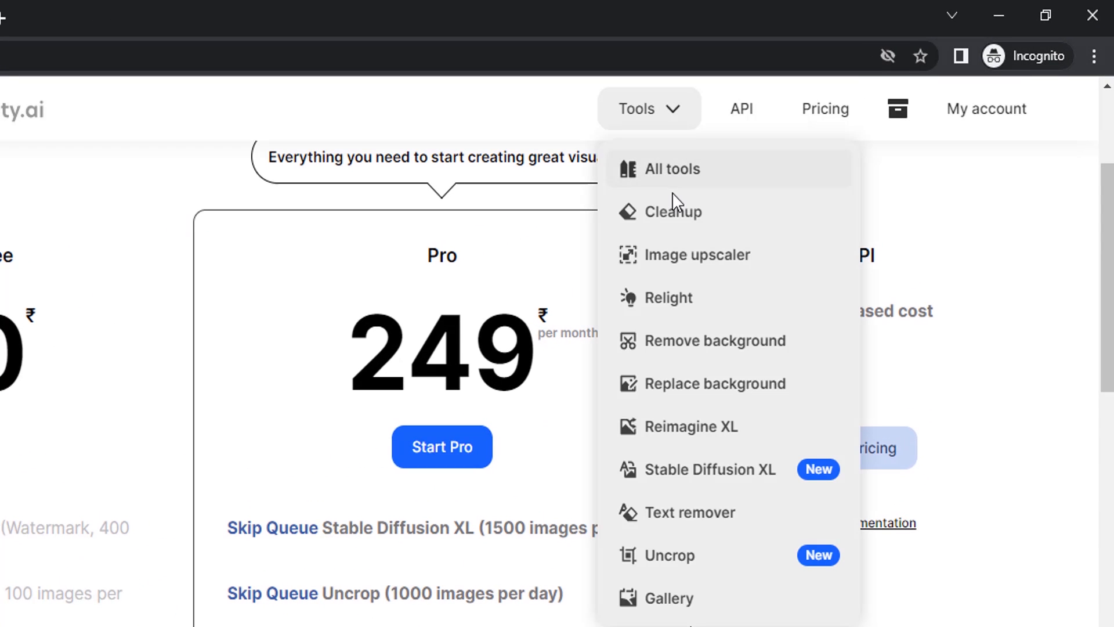
left_click(725, 481)
scroll(610, 446, "down", 5)
scroll(609, 447, "down", 3)
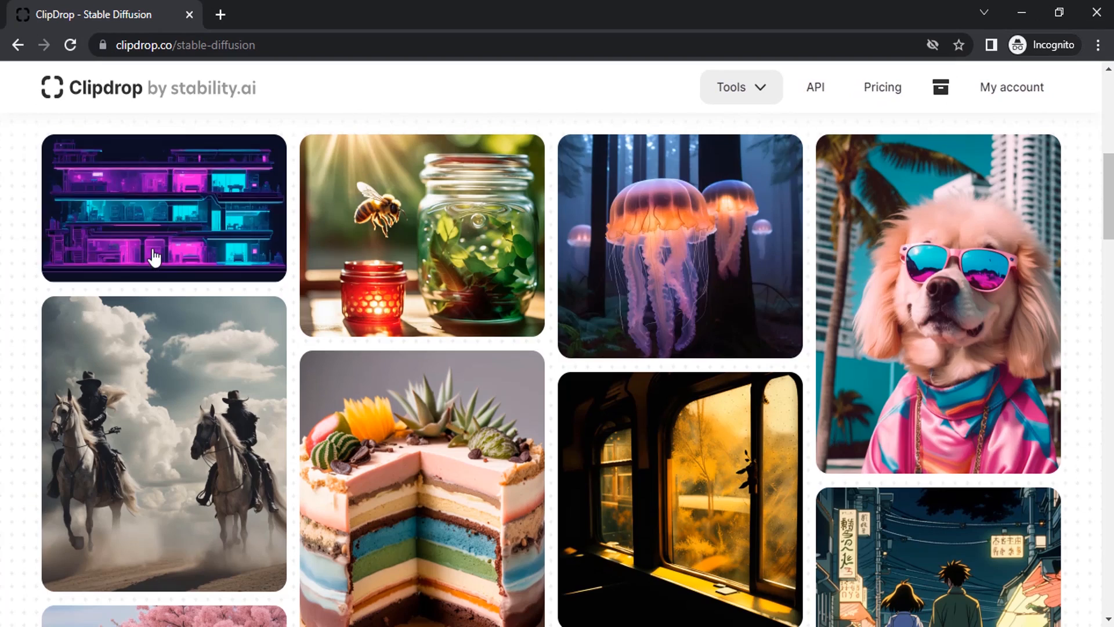
scroll(811, 334, "down", 2)
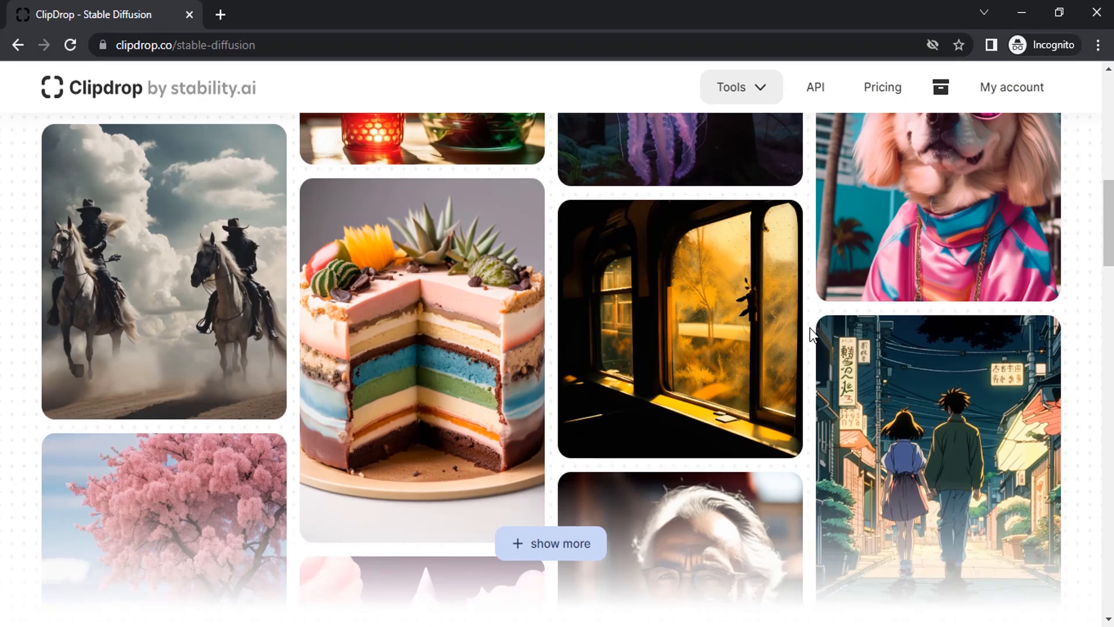
scroll(783, 342, "up", 1)
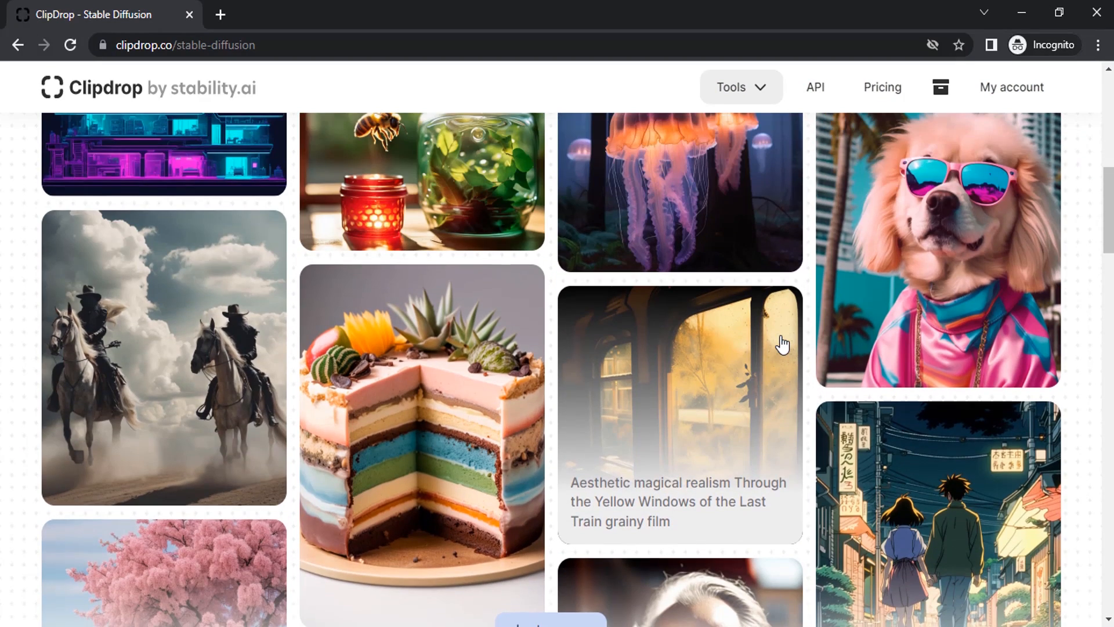
scroll(782, 342, "up", 1)
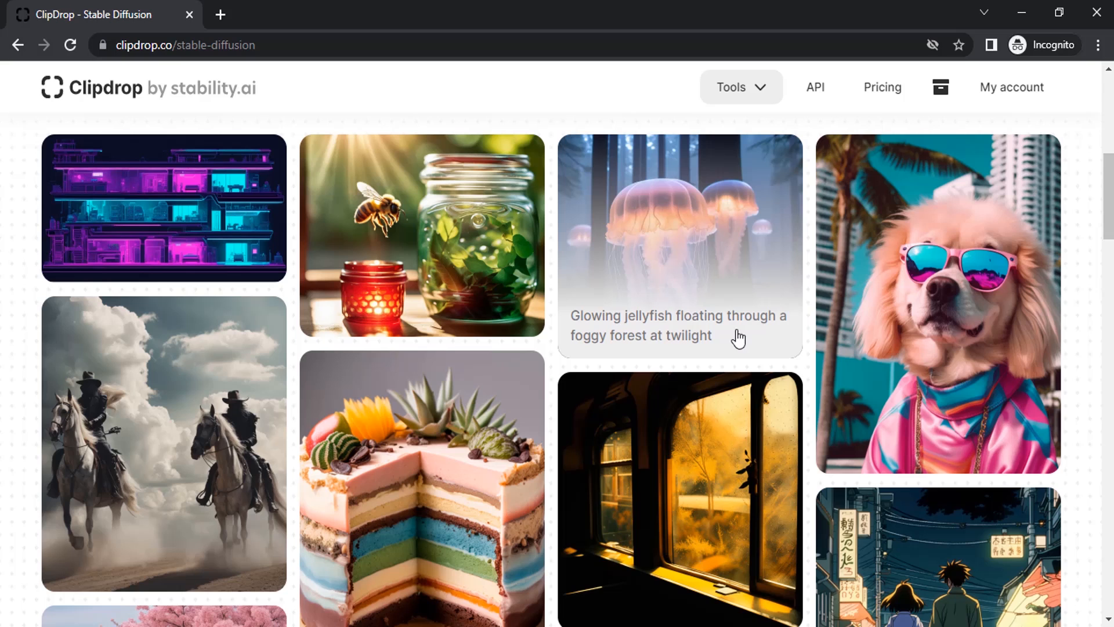
scroll(697, 344, "up", 2)
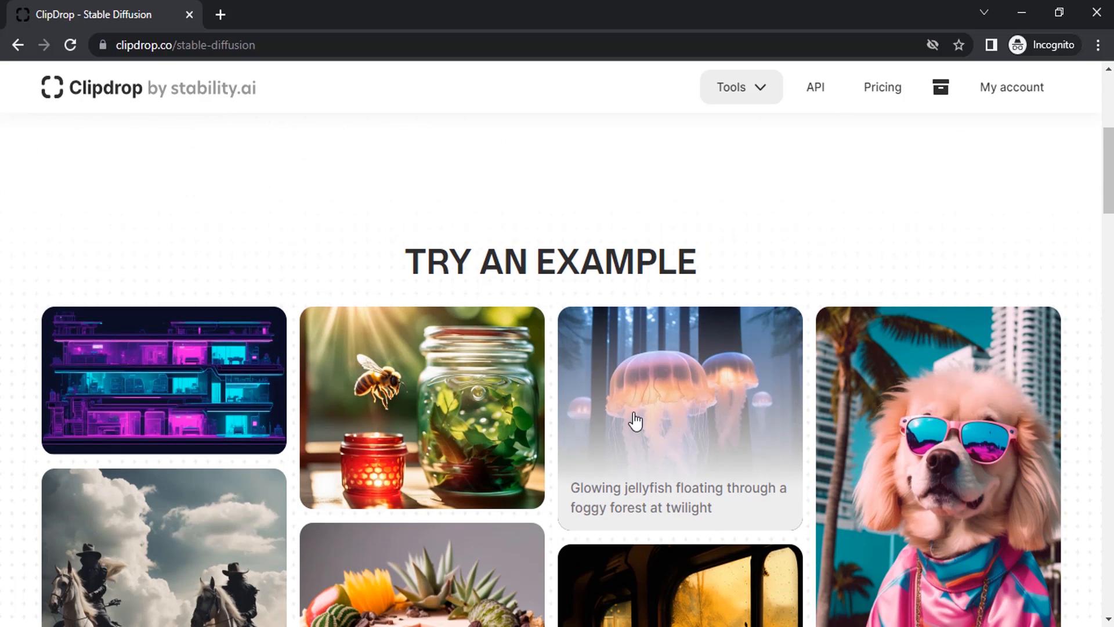
scroll(532, 435, "up", 2)
scroll(531, 435, "up", 2)
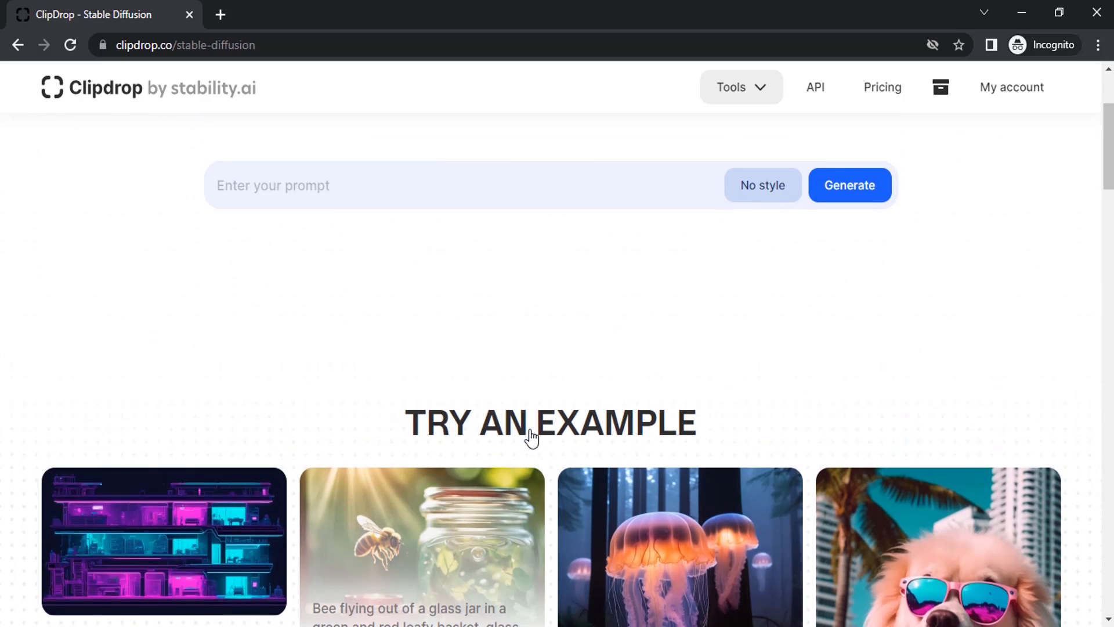
scroll(532, 435, "up", 3)
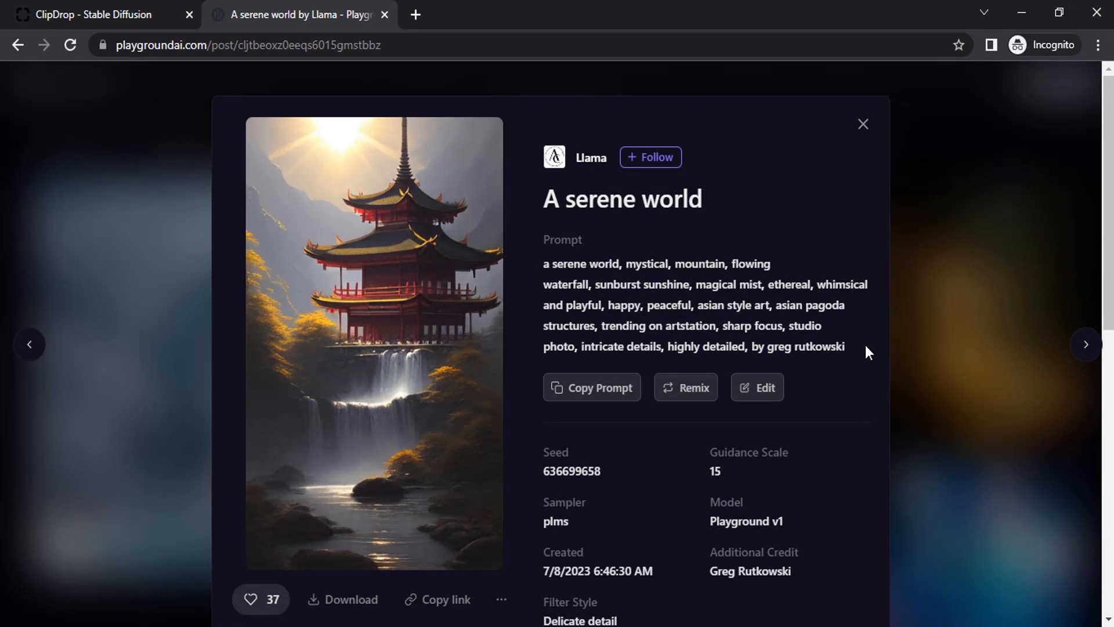
Step: Copy the serene pagoda-waterfall prompt text from the Playground AI post
left_click_drag(866, 345, 536, 257)
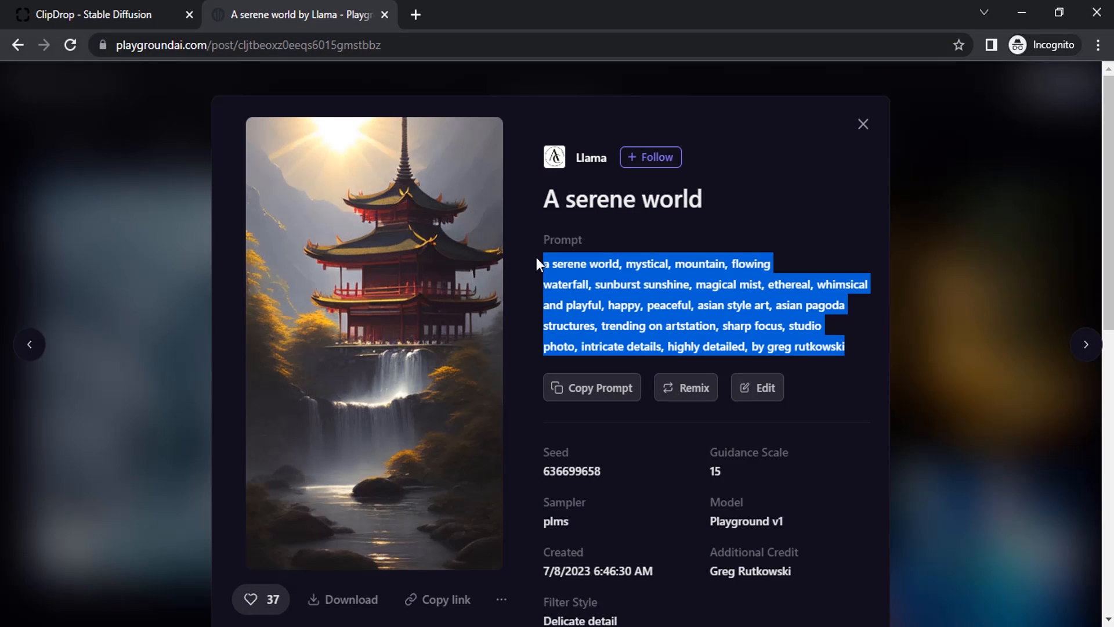
key("ctrl+c")
Step: Paste the pagoda-waterfall prompt into Clipdrop and remove the word 'sunshine'
left_click(85, 14)
left_click(343, 370)
key("ctrl+v")
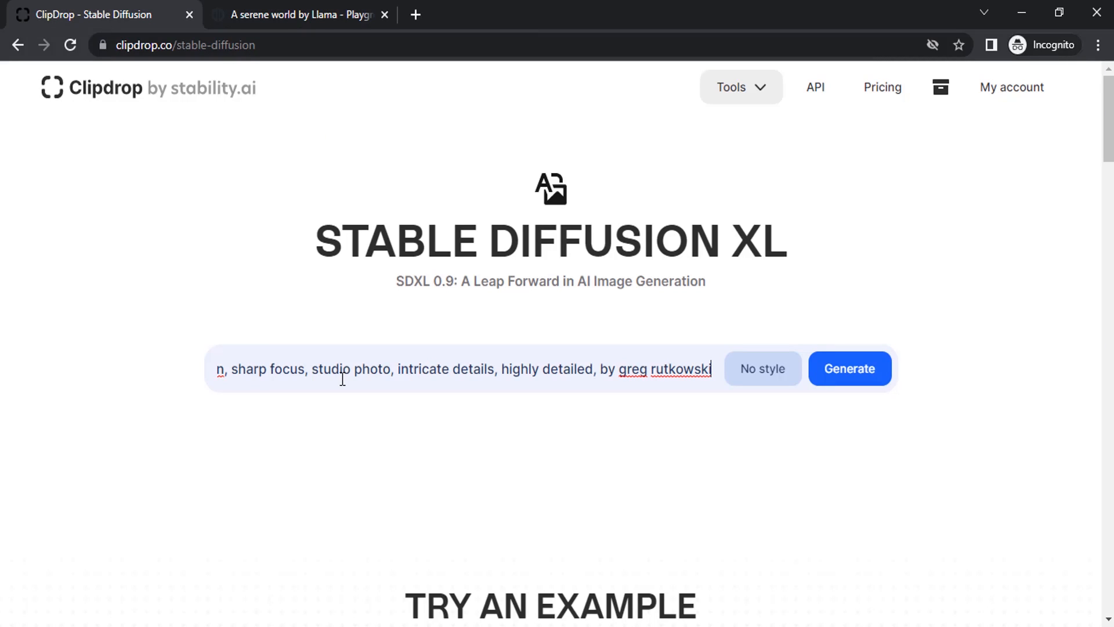
left_click_drag(443, 381, 91, 381)
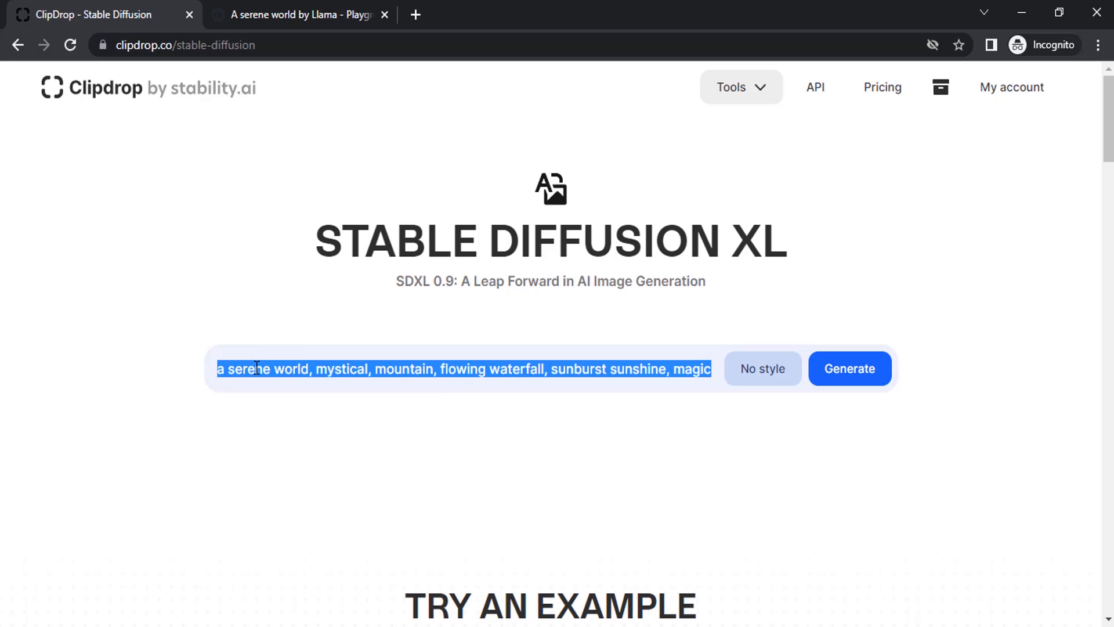
mouse_move(668, 368)
left_mouse_down()
mouse_move(616, 369)
mouse_move(776, 368)
mouse_move(179, 383)
left_mouse_up()
left_click(302, 368)
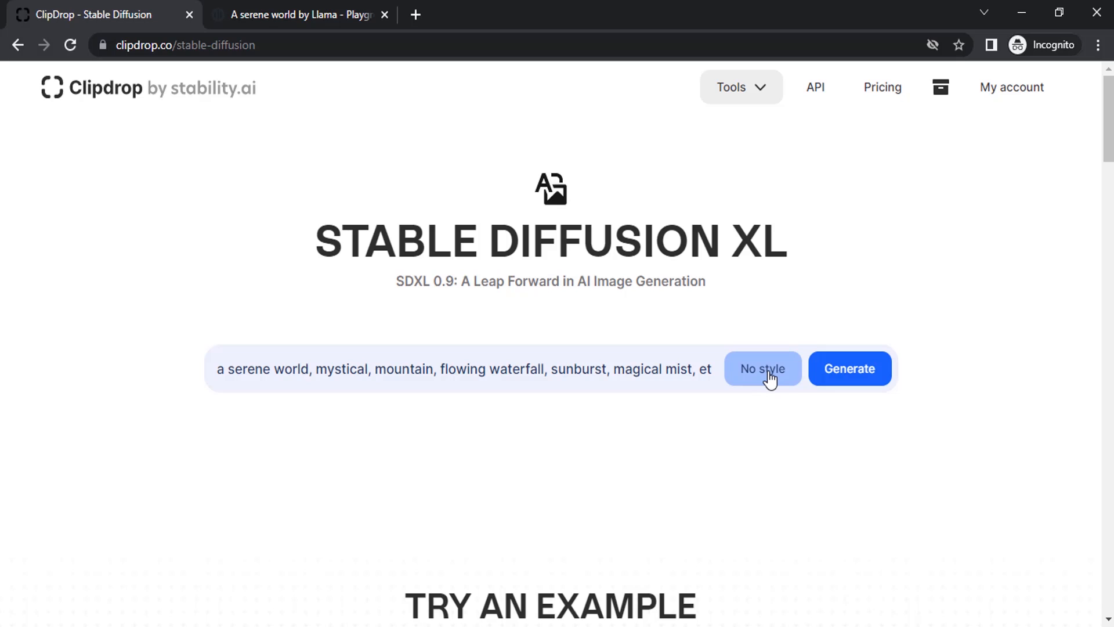
Step: Bring up the list of available image styles from the No style button
left_click(769, 376)
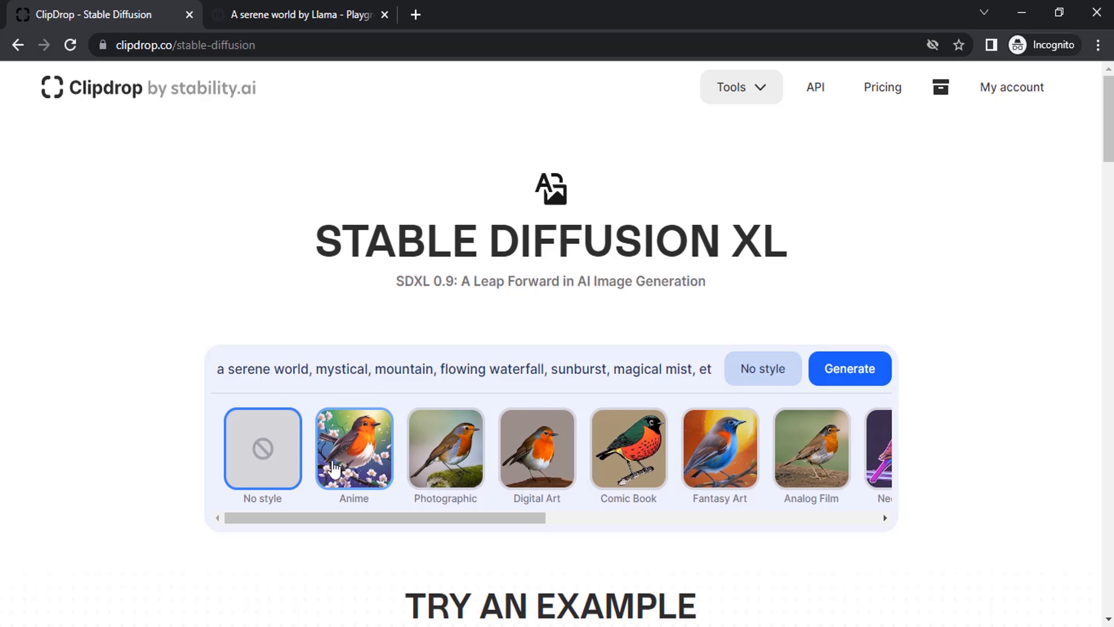
left_click_drag(367, 520, 367, 517)
mouse_move(359, 519)
left_mouse_down()
mouse_move(805, 518)
mouse_move(334, 523)
left_mouse_up()
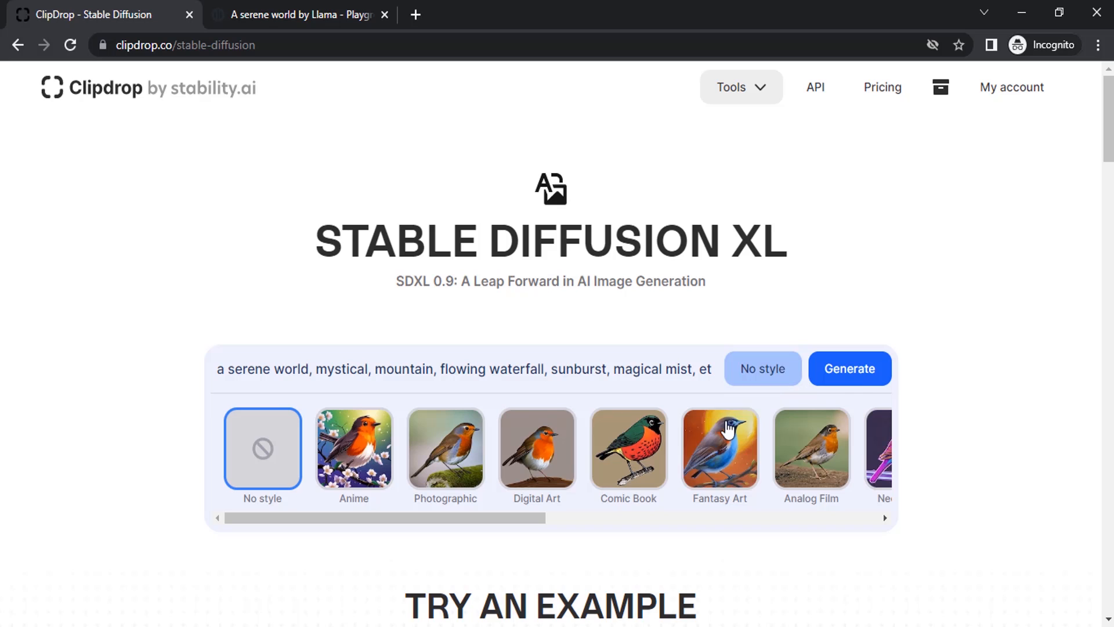
Step: Generate four unstyled pagoda-waterfall images and inspect the top-right one
left_click(867, 374)
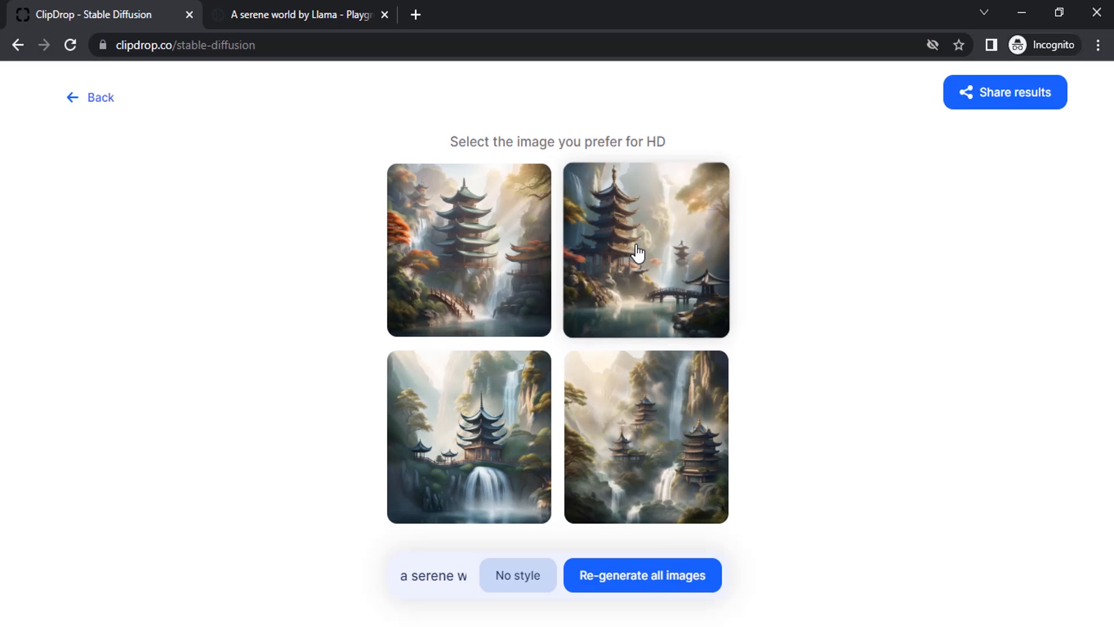
left_click(639, 252)
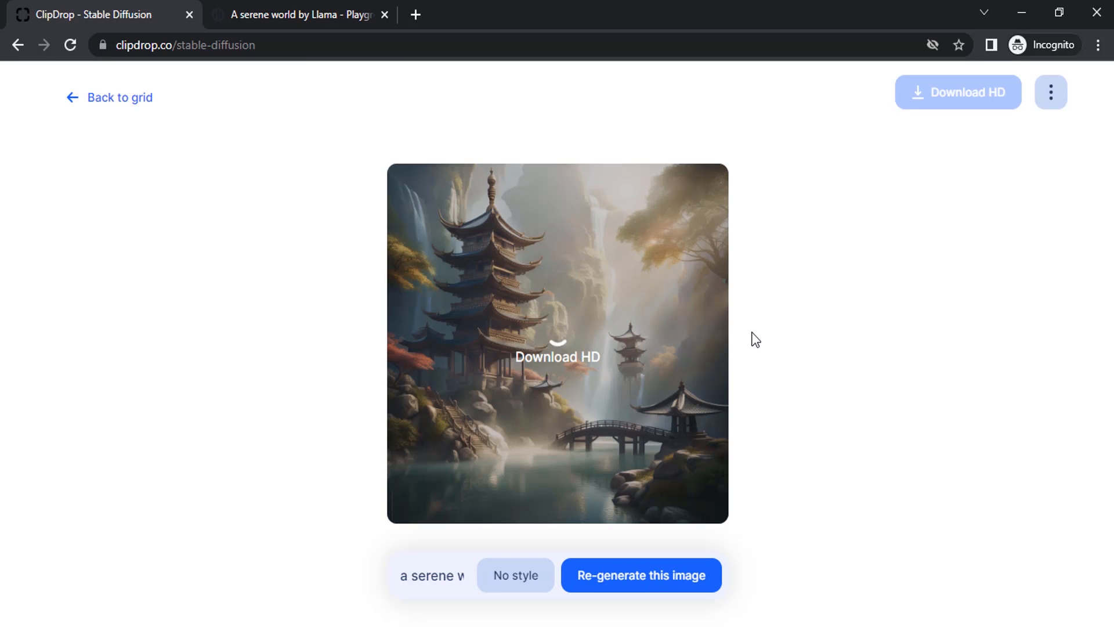
left_click(109, 97)
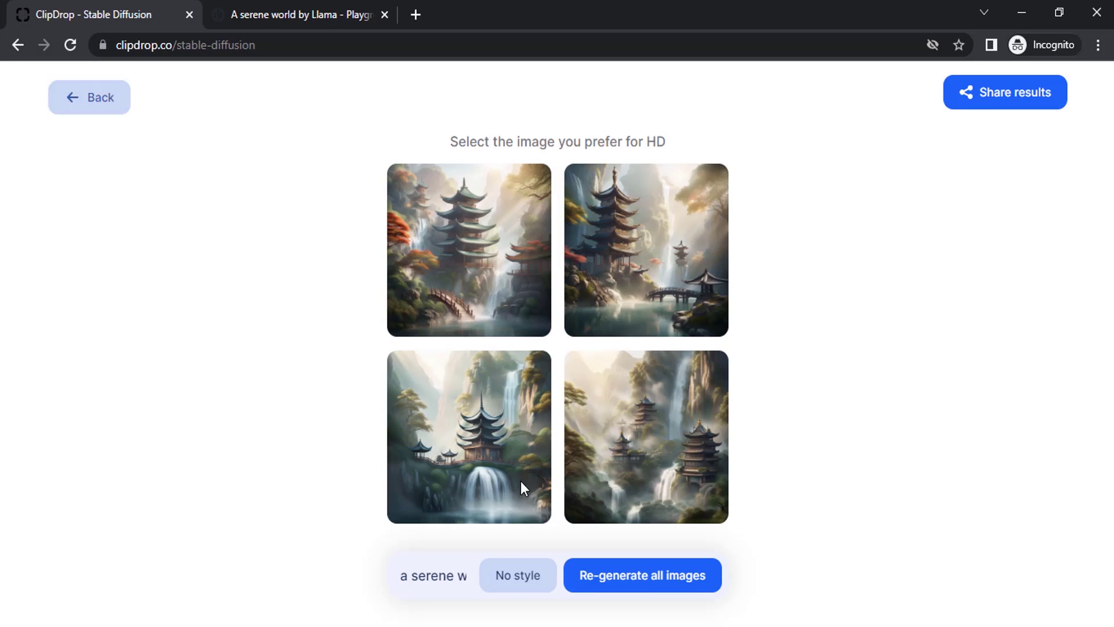
Step: Regenerate all four pagoda images in the Anime style
left_click(515, 585)
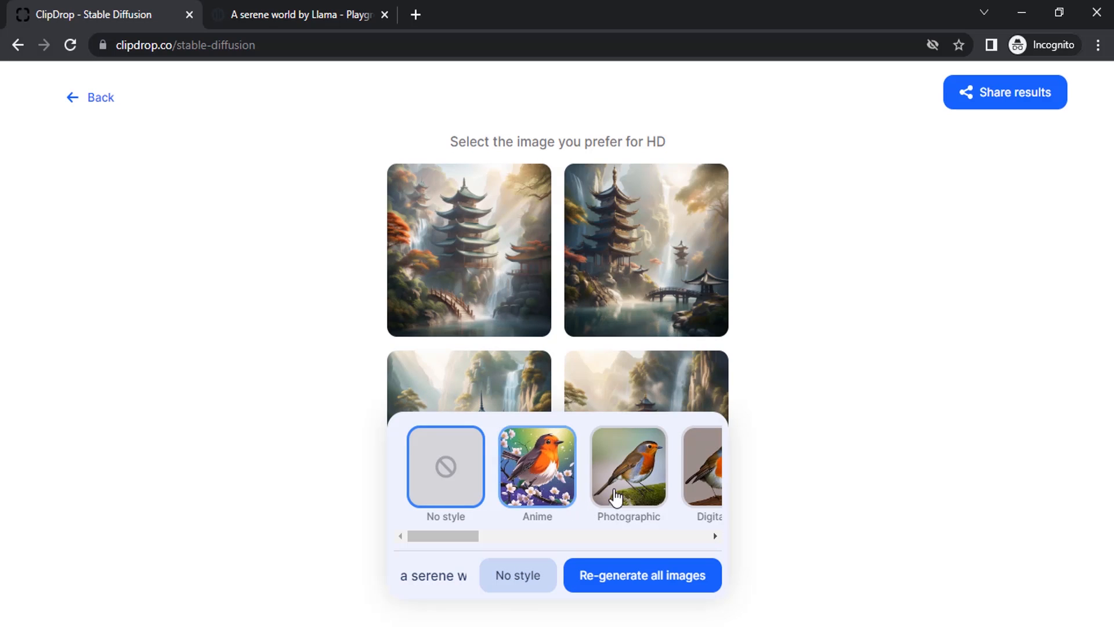
left_click(537, 467)
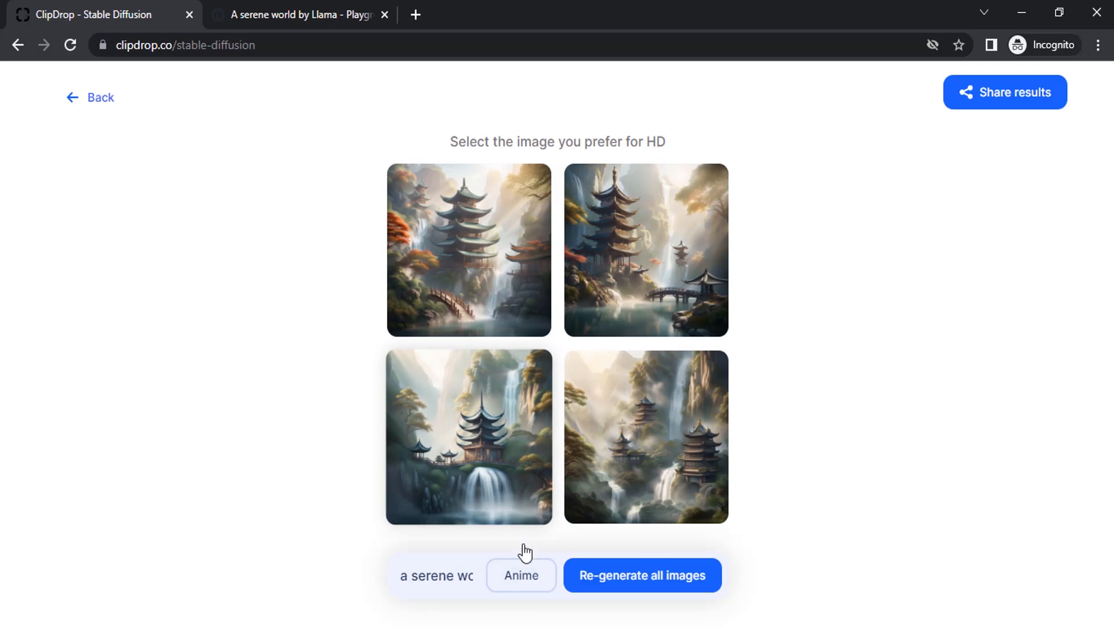
left_click(671, 575)
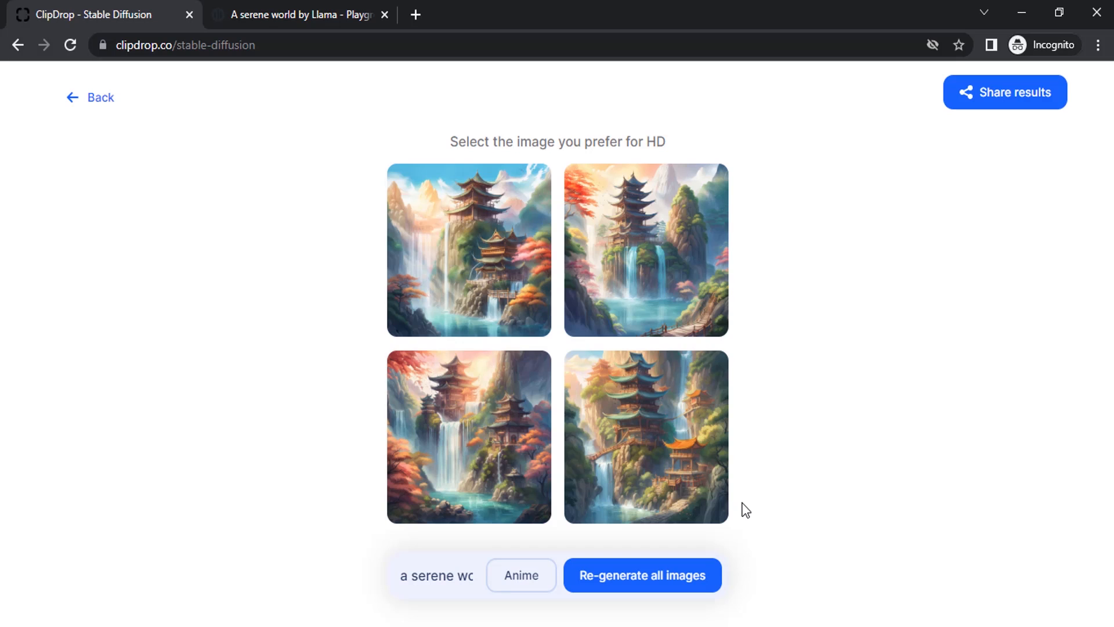
Step: Enlarge the top-left Anime pagoda image and regenerate it in the Cinematic style
left_click(469, 249)
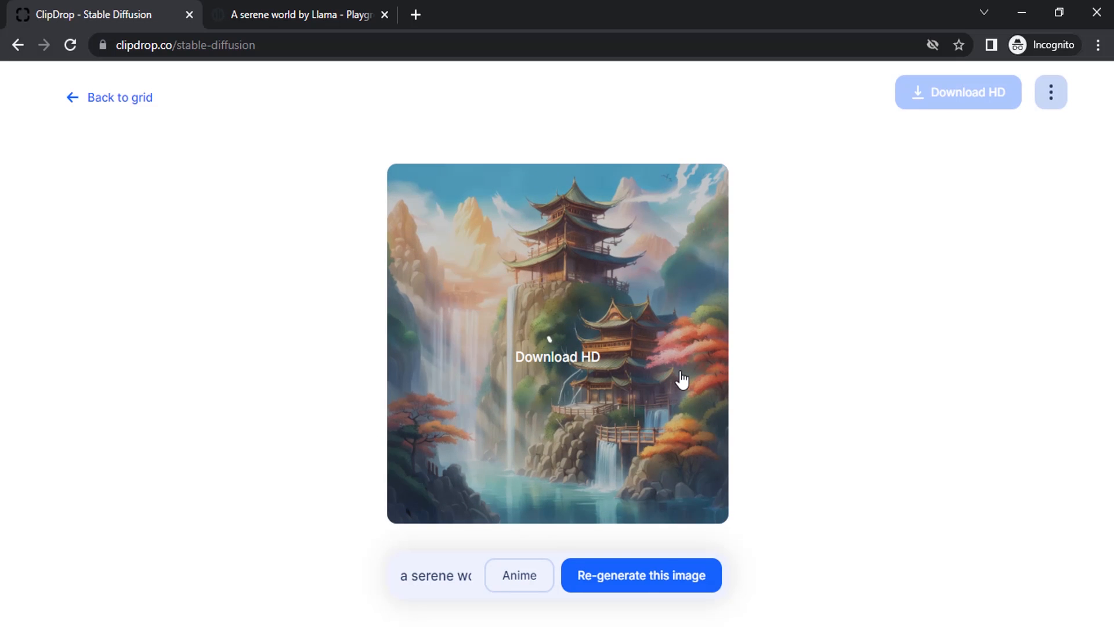
left_click(520, 575)
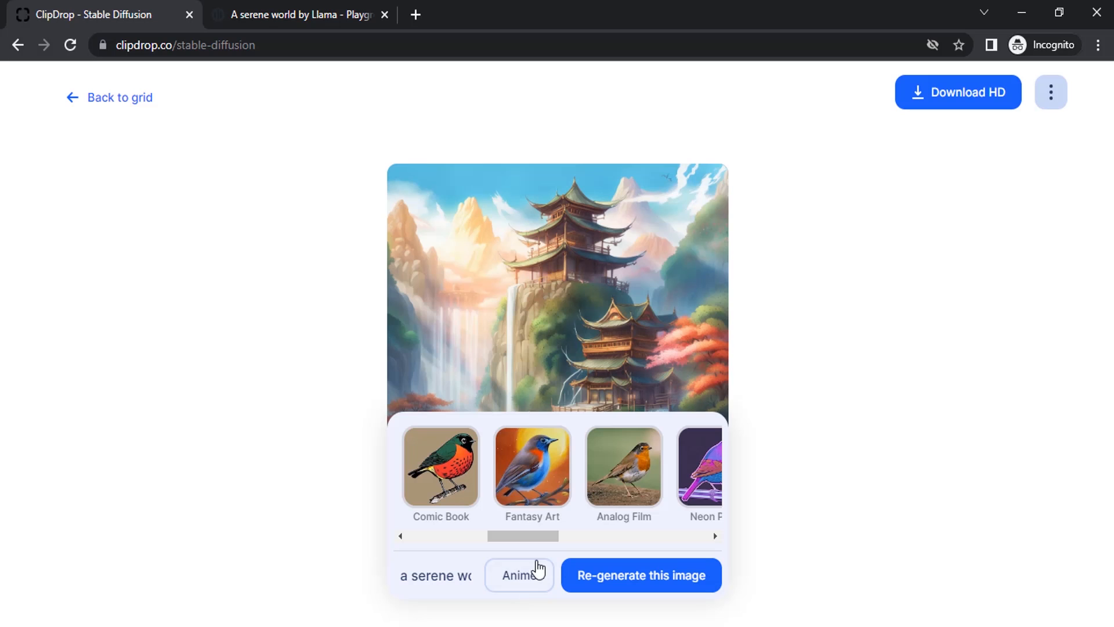
mouse_move(533, 536)
left_mouse_down()
mouse_move(484, 540)
mouse_move(658, 523)
left_mouse_up()
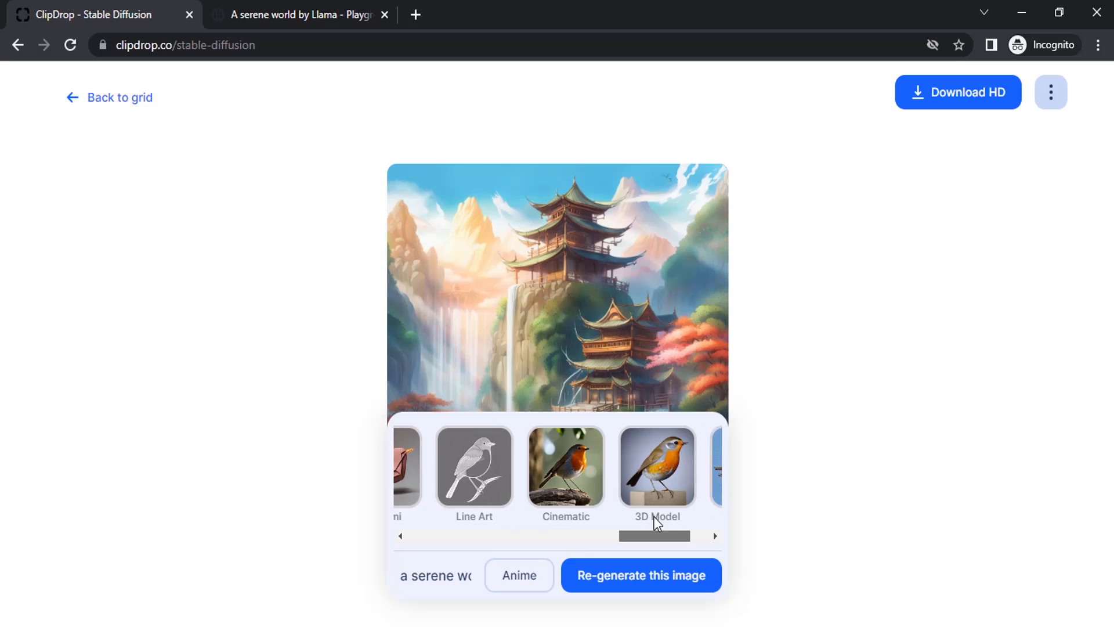
left_click_drag(658, 536, 687, 542)
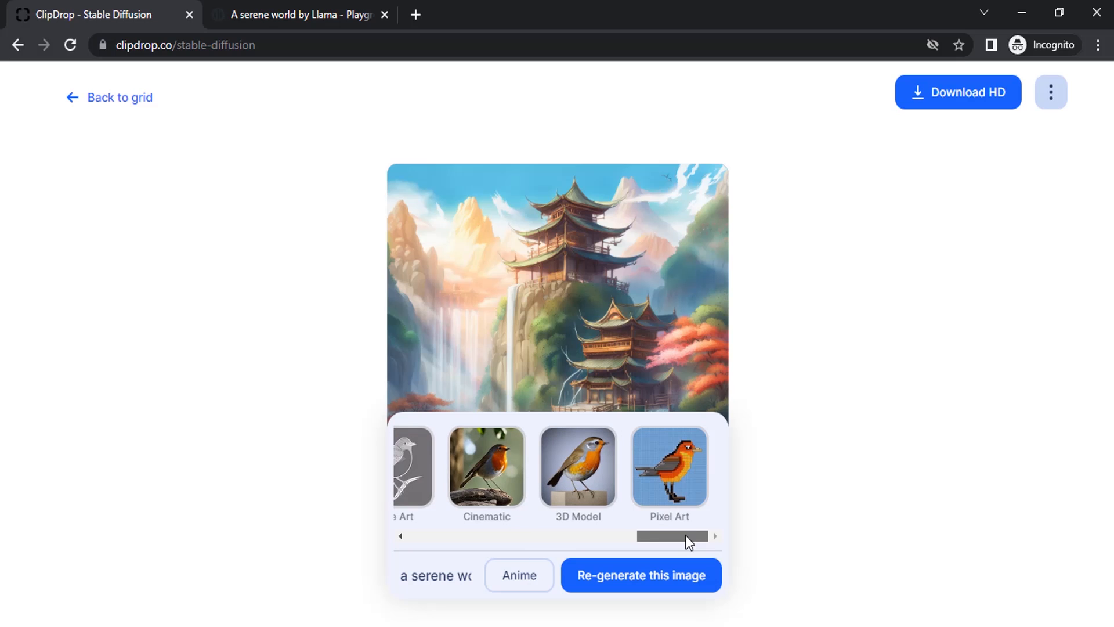
left_click(488, 466)
left_click(652, 577)
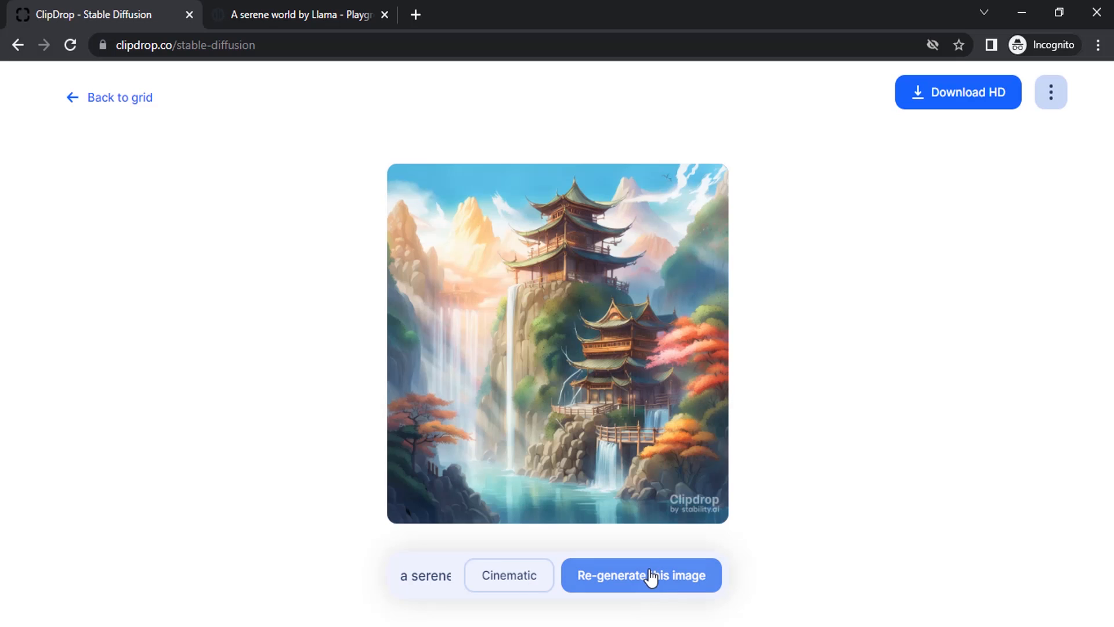
left_click(651, 577)
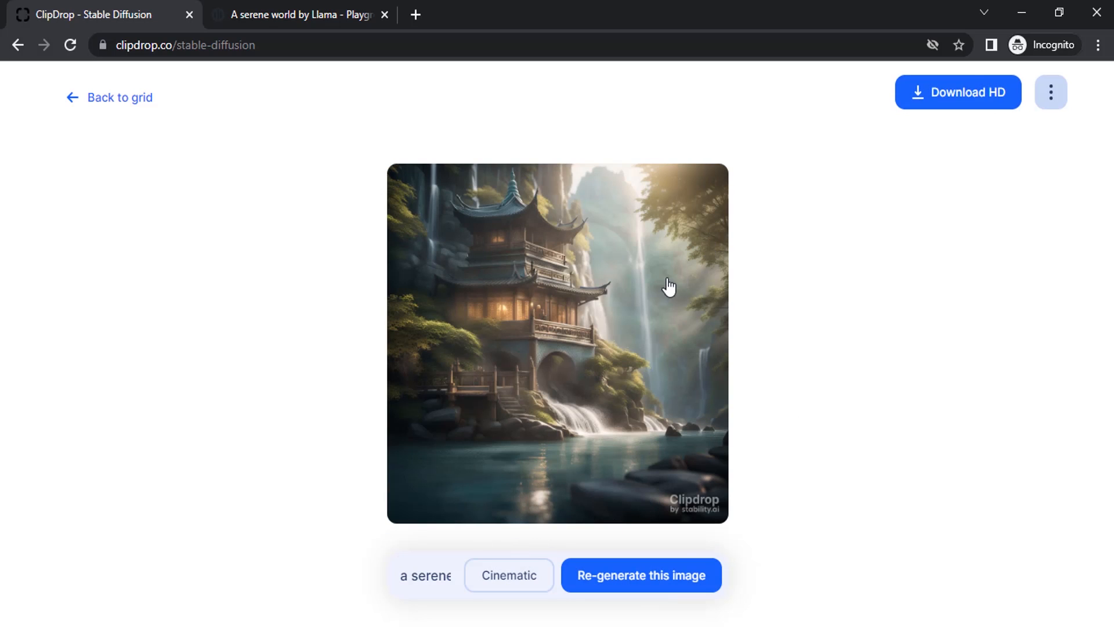
Step: Download the Cinematic pagoda image in HD and view the downloaded JPG
left_click(971, 88)
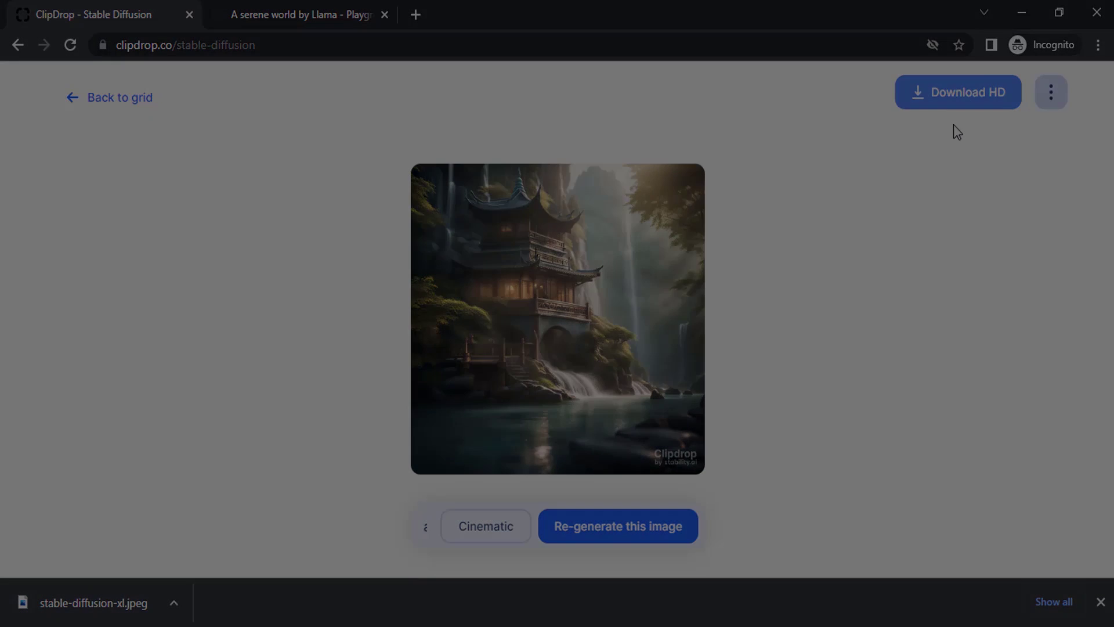
left_click(93, 603)
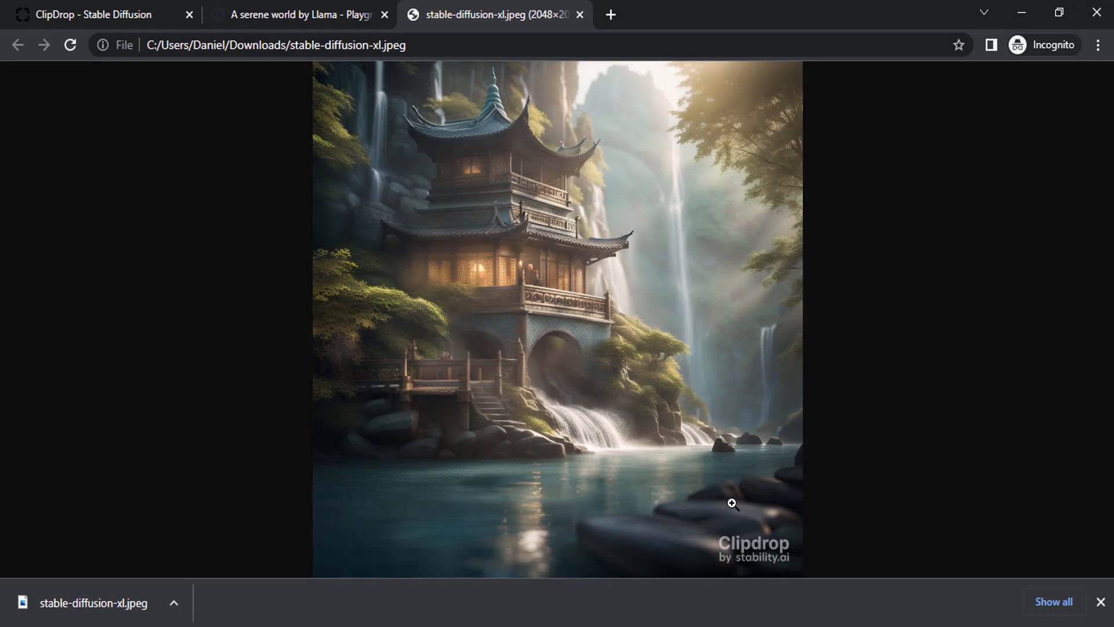
left_click(1101, 602)
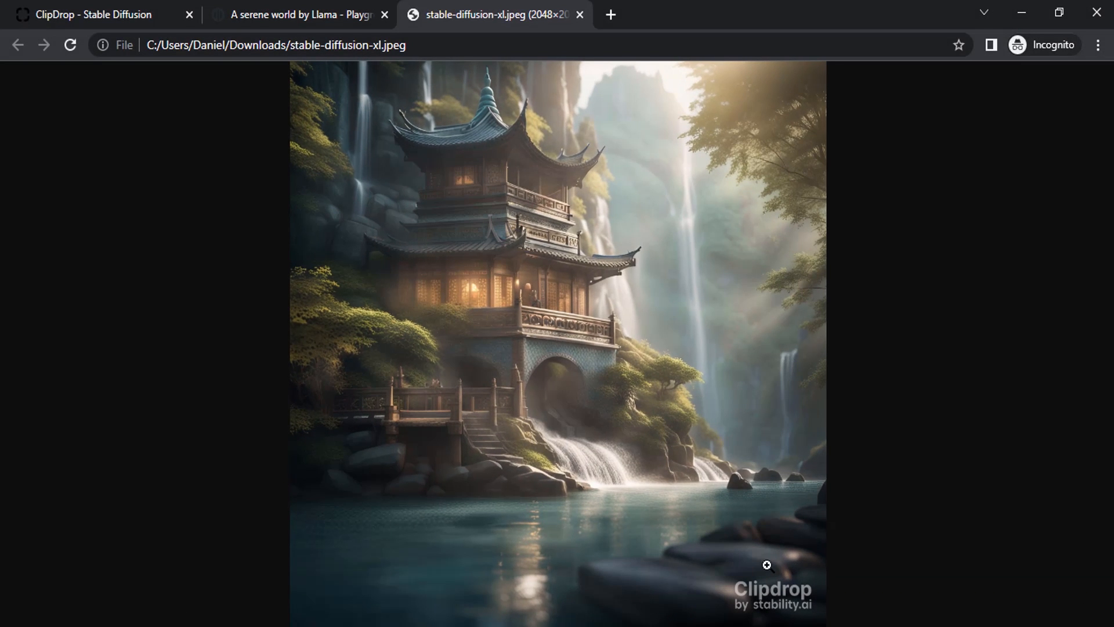
Step: Close the image tab and return to the Clipdrop generator page
left_click(580, 15)
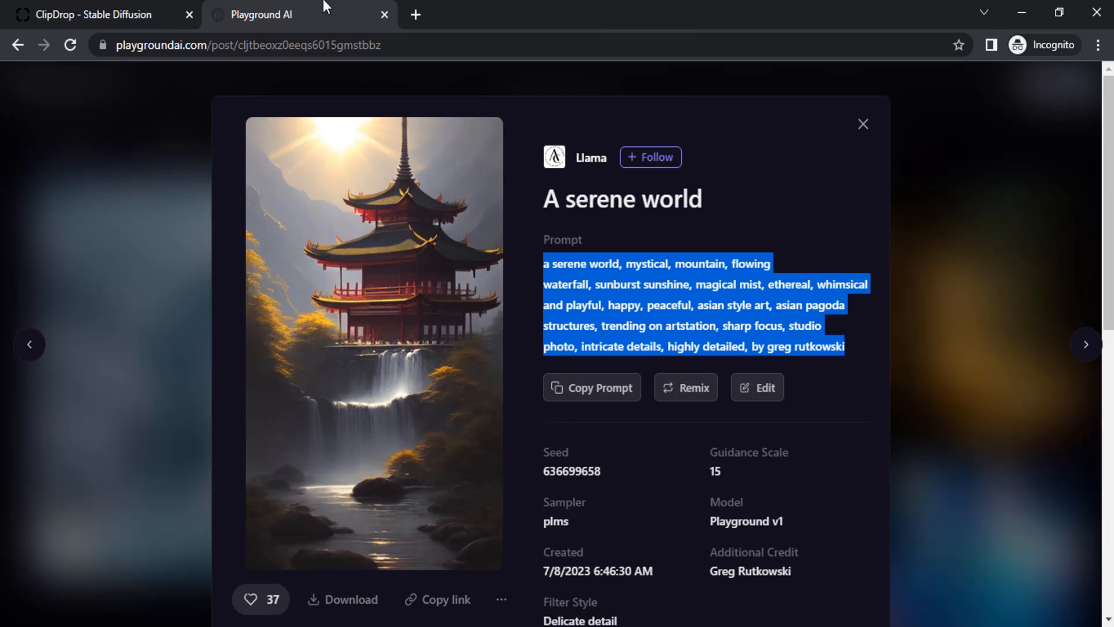
left_click(93, 15)
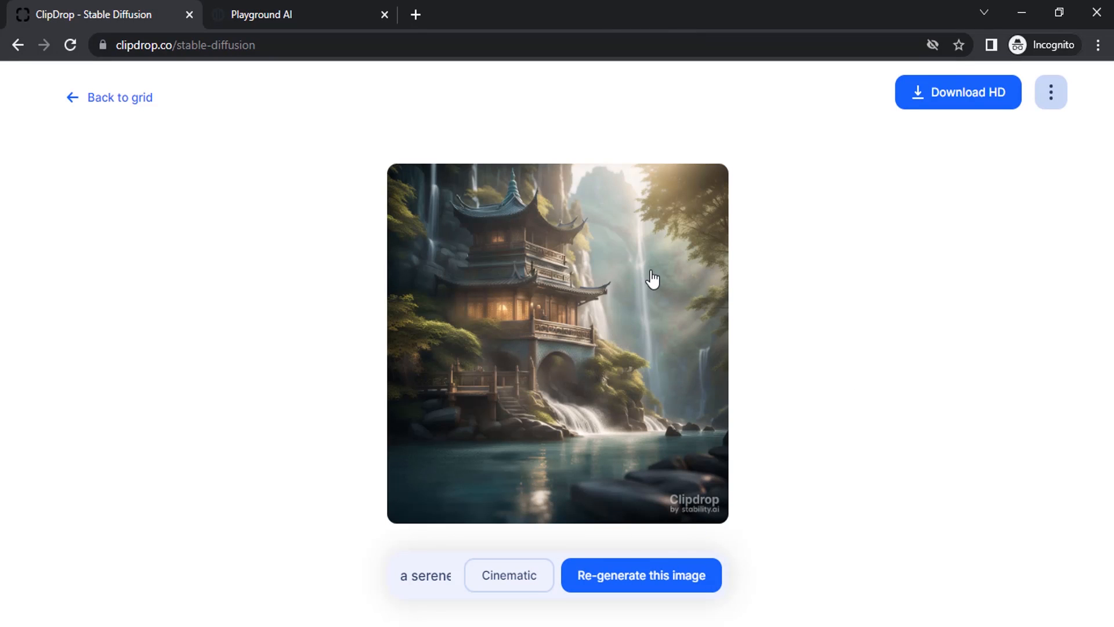
left_click(649, 570)
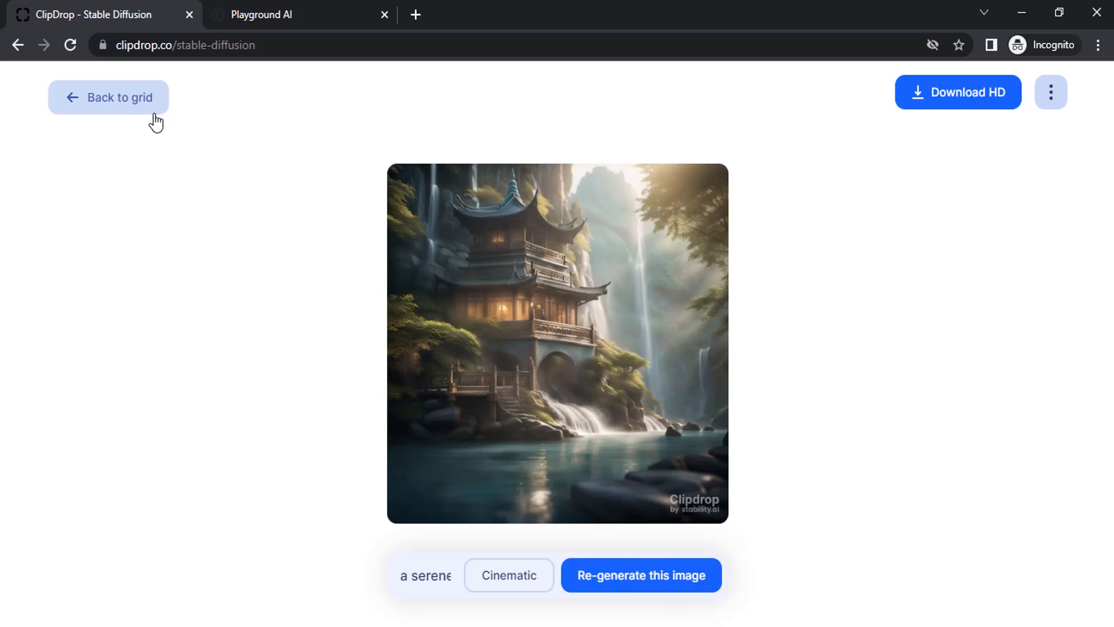
Step: Replace the prompt with 'cat with a hat' and generate four unstyled images
left_click(120, 97)
left_click(94, 97)
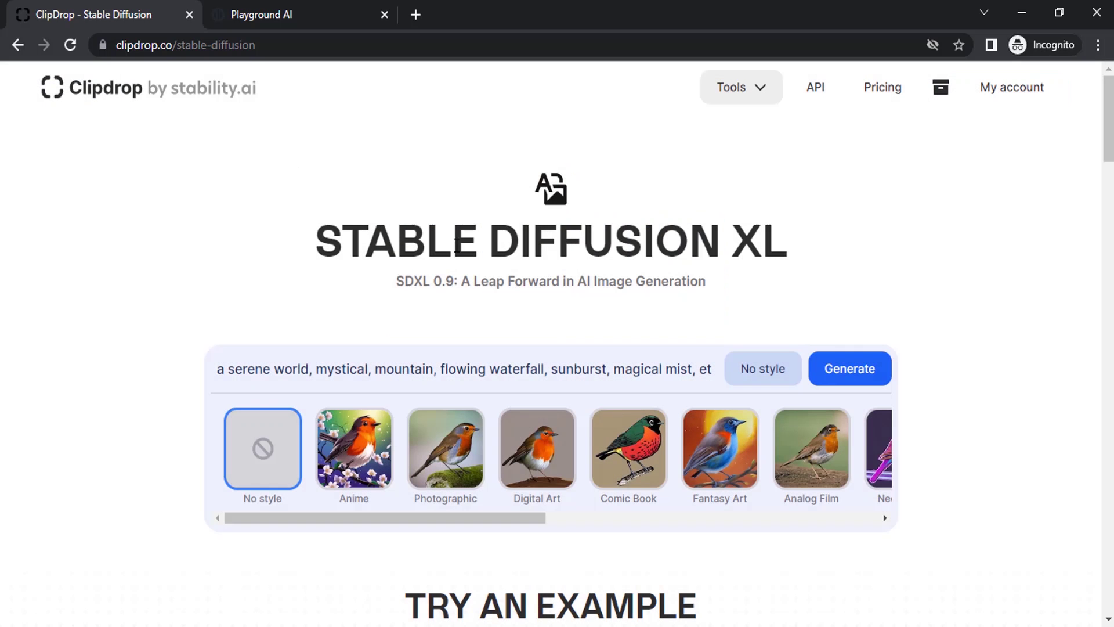
triple_click(526, 366)
type("cat with a hat")
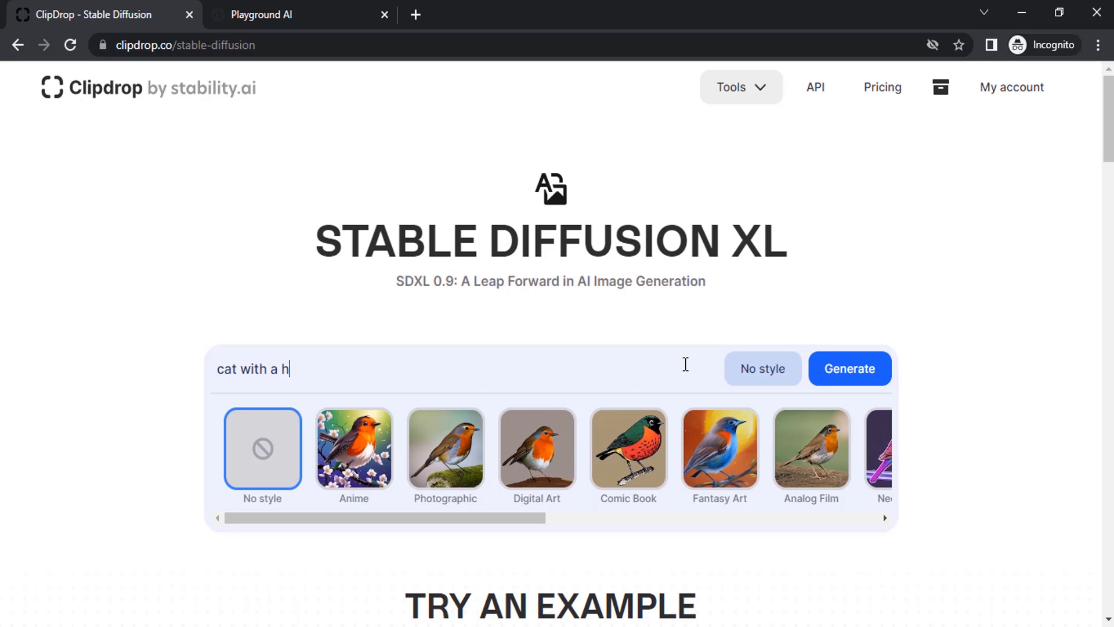
left_click(849, 369)
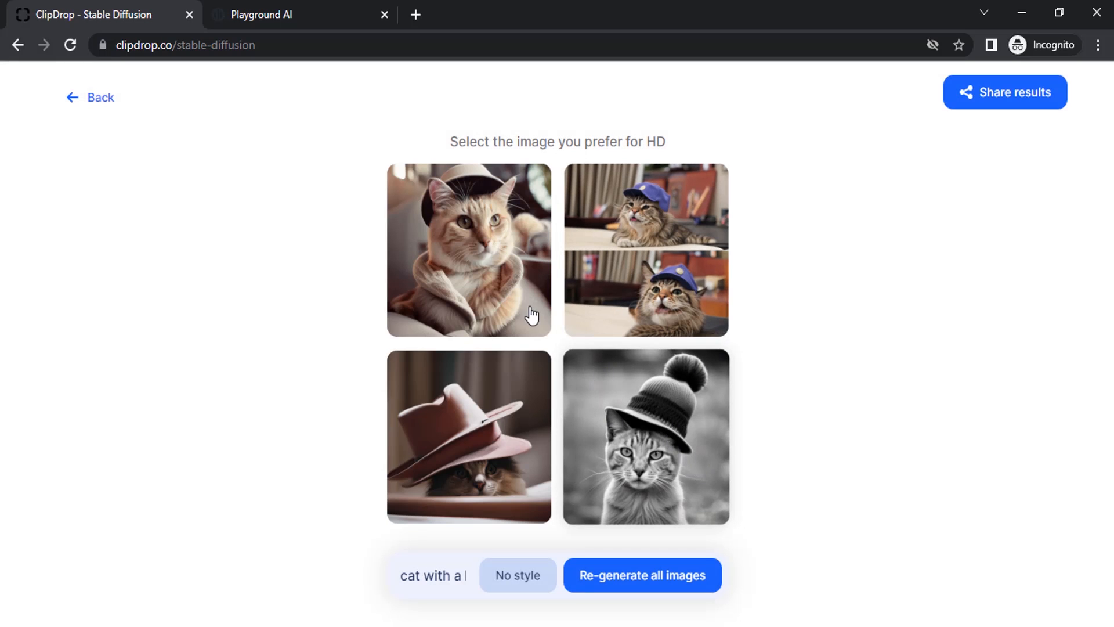
Step: Inspect two of the cat images, including the black-and-white cat in a knit hat
left_click(492, 272)
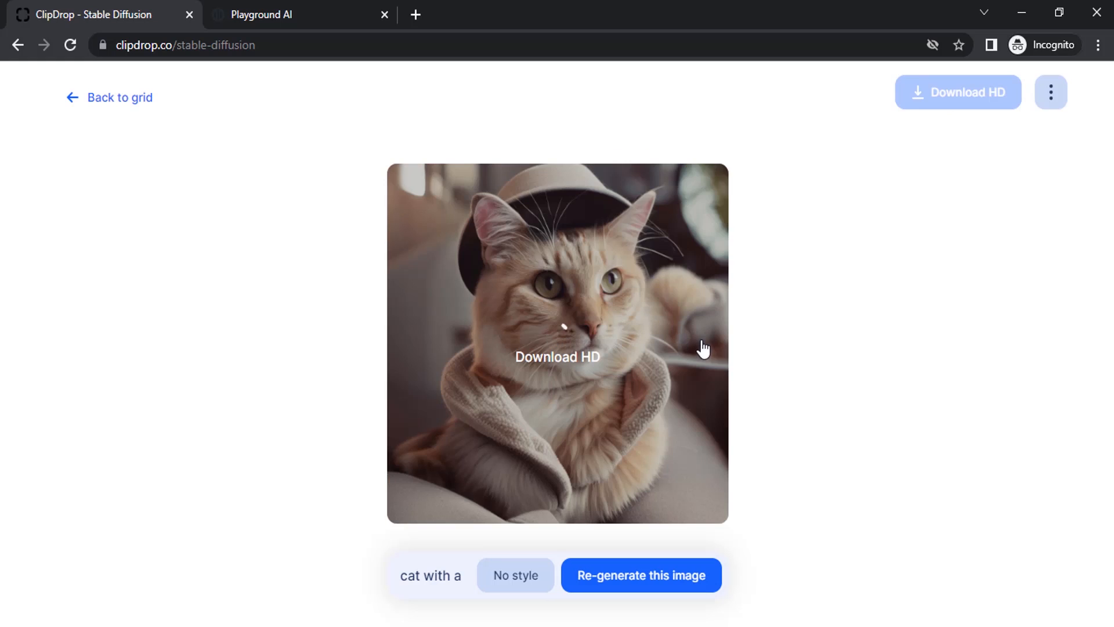
left_click(653, 379)
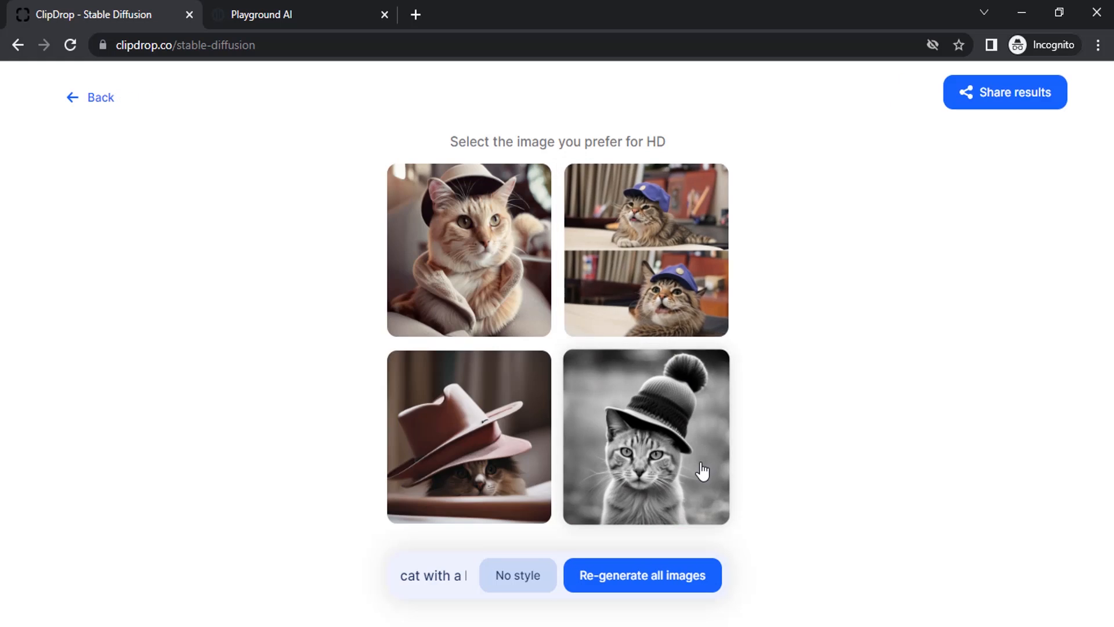
left_click(702, 474)
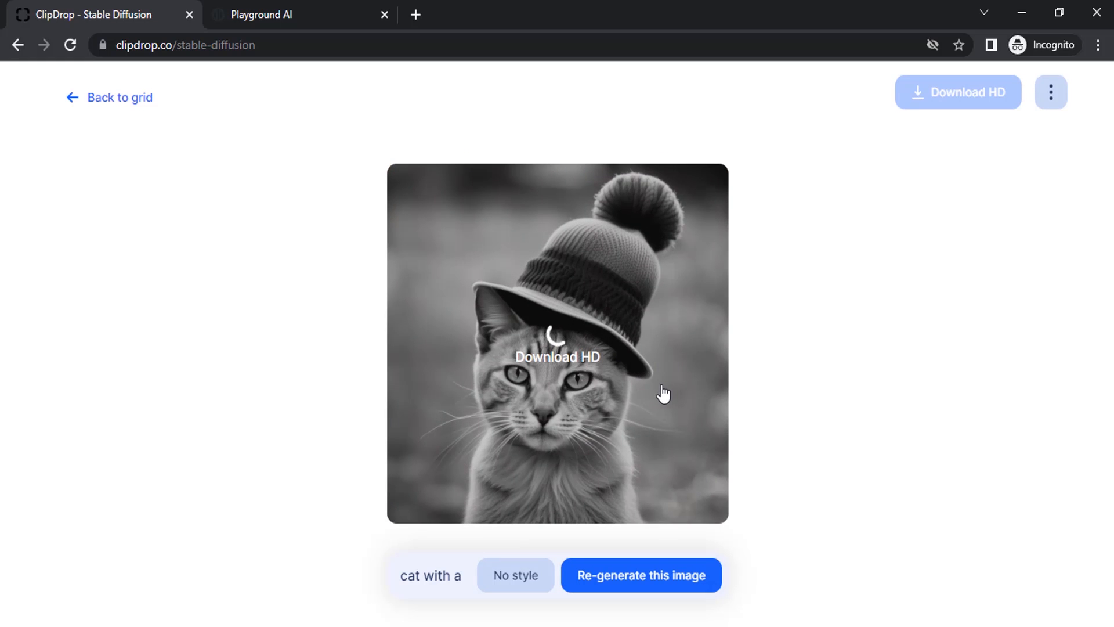
left_click(913, 300)
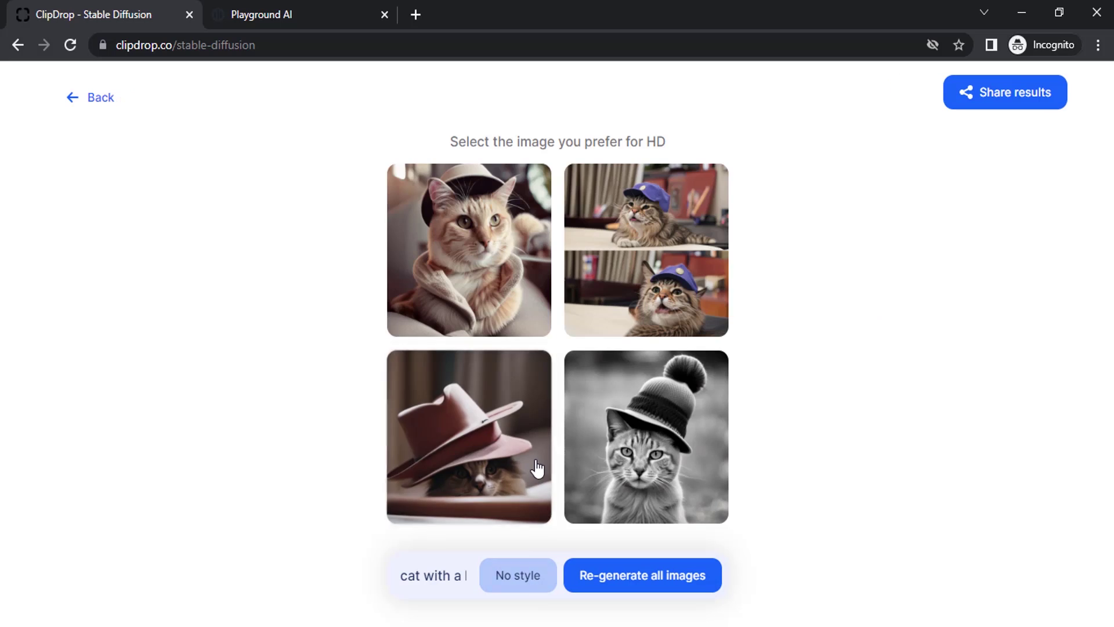
Step: Regenerate all four cat-with-a-hat images in the Fantasy Art style
left_click(521, 578)
mouse_move(448, 536)
left_mouse_down()
mouse_move(474, 549)
mouse_move(524, 545)
left_mouse_up()
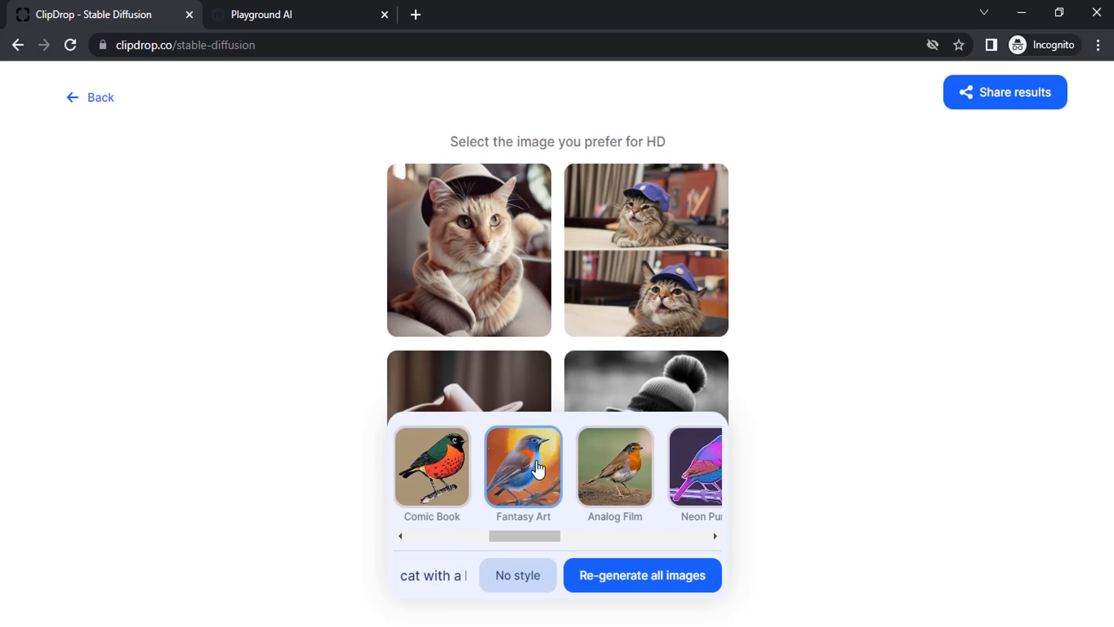
left_click(538, 467)
left_click(643, 574)
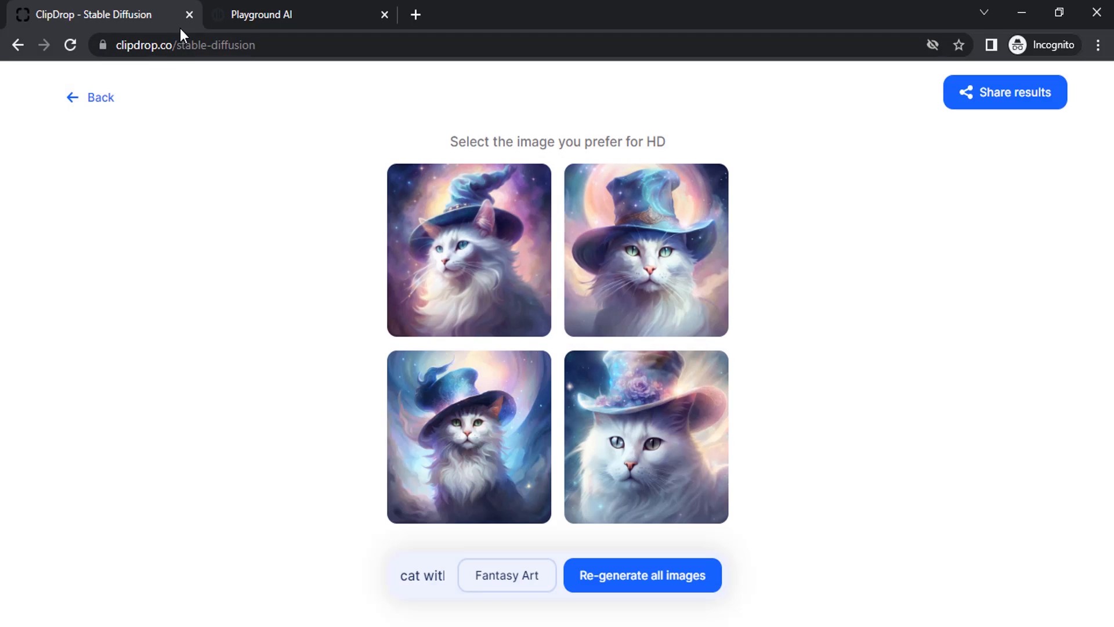
left_click(90, 97)
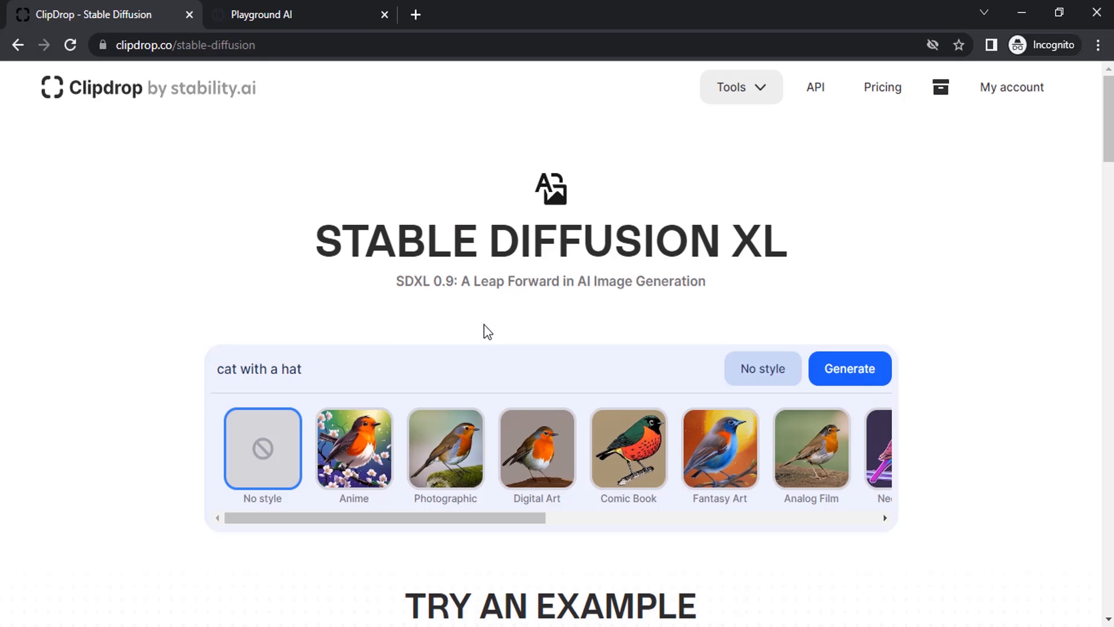
scroll(484, 325, "down", 2)
scroll(487, 331, "up", 2)
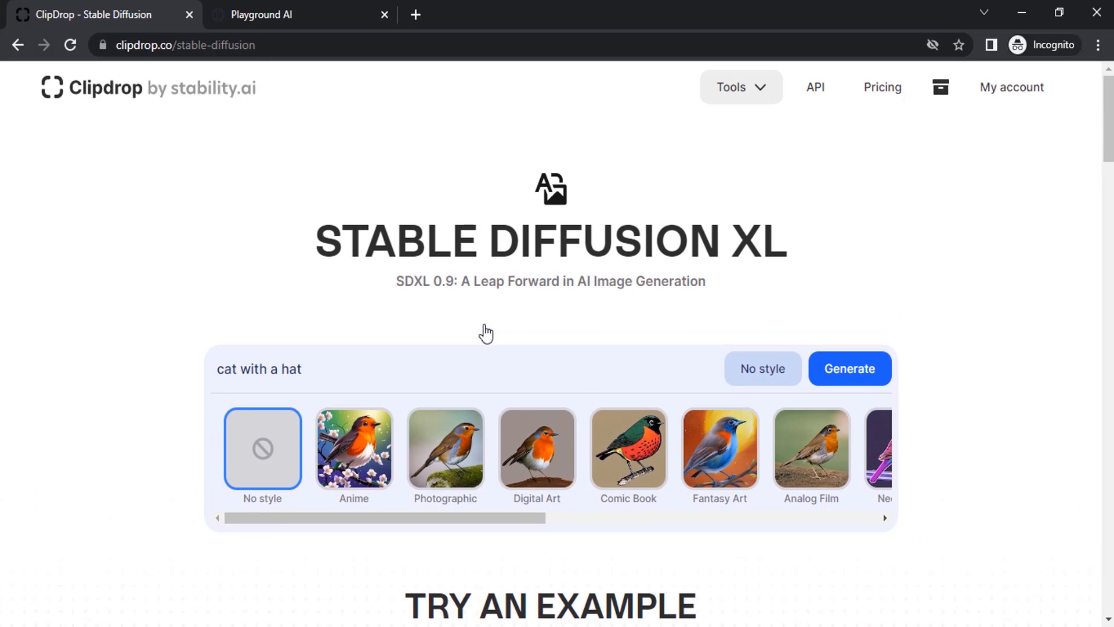